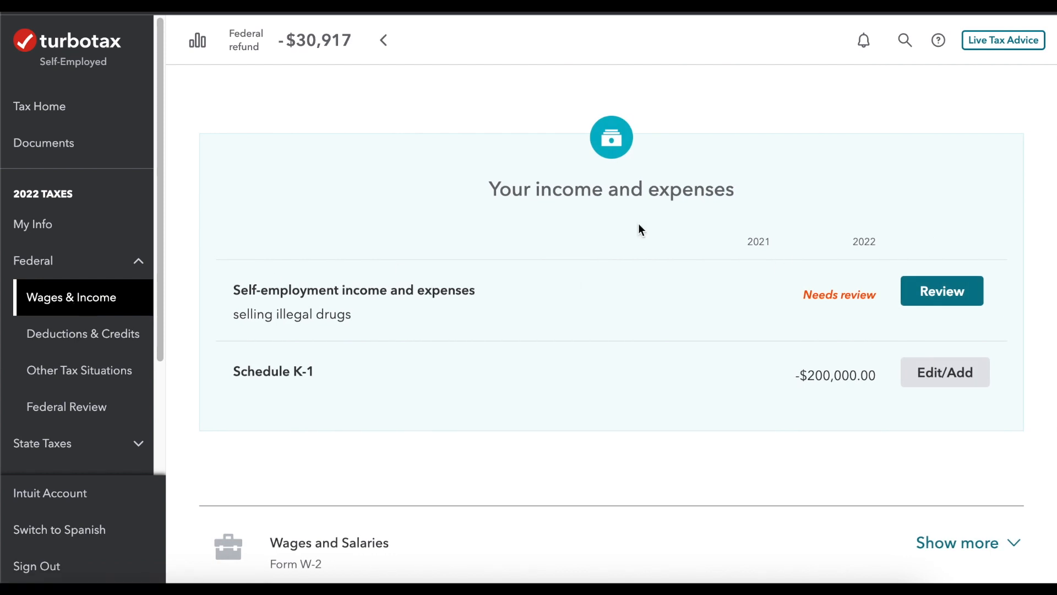
# Revisit Traditional and Roth IRA Contributions in Deductions & Credits and continue with only Traditional IRA selected.
pyautogui.click(108, 341)
pyautogui.scroll(-10, 1055, 290)
pyautogui.scroll(-8, 611, 325)
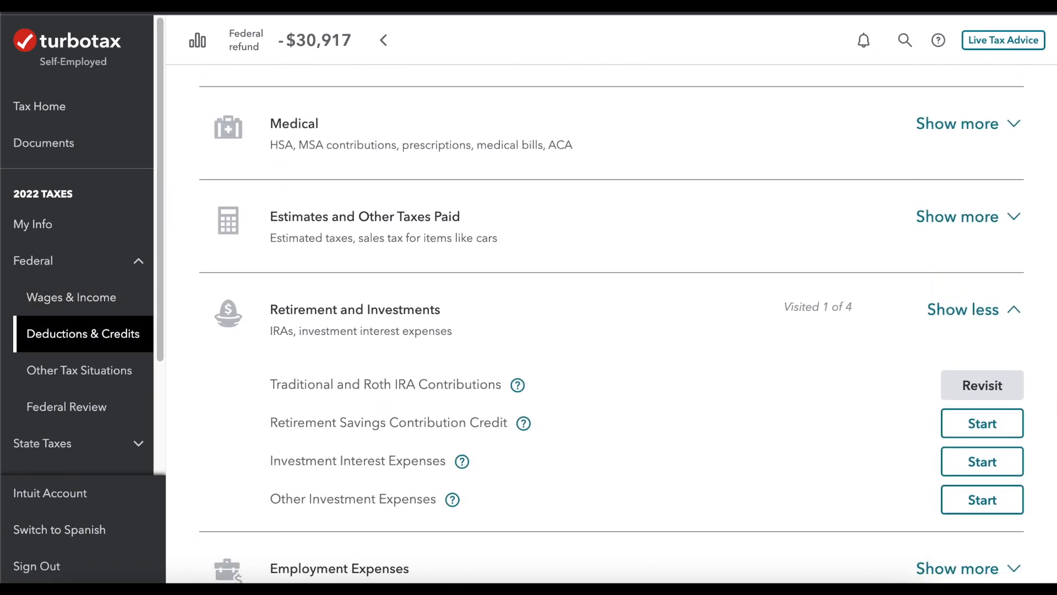
pyautogui.scroll(-1, 913, 361)
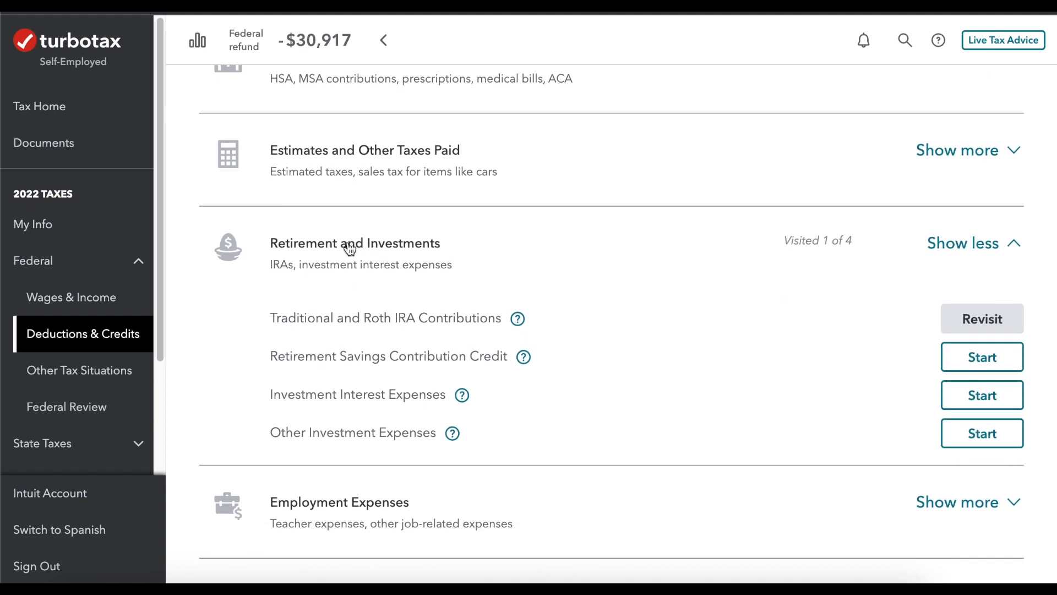
pyautogui.click(981, 327)
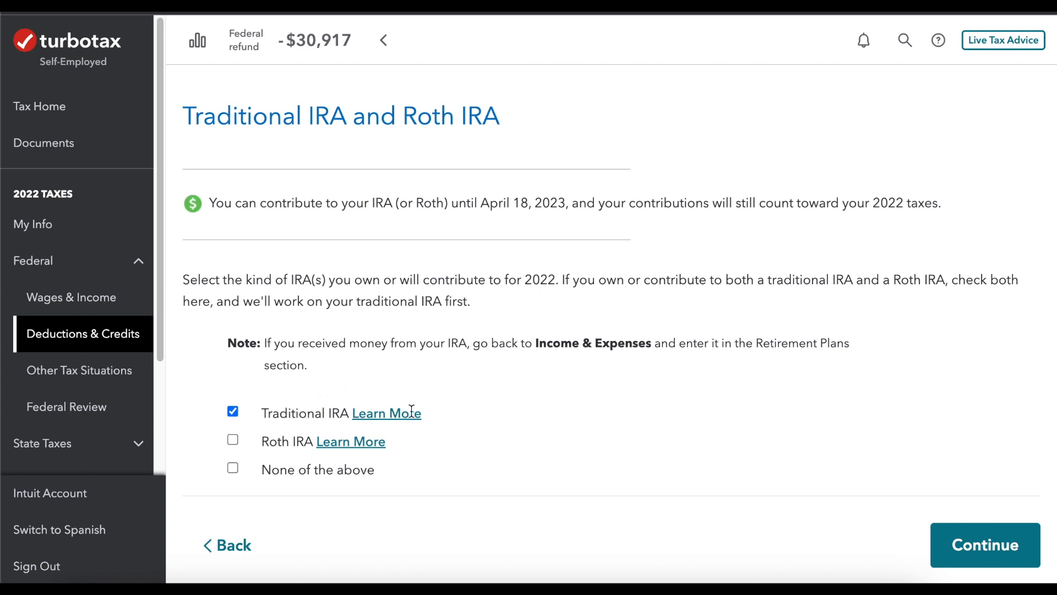
pyautogui.click(998, 541)
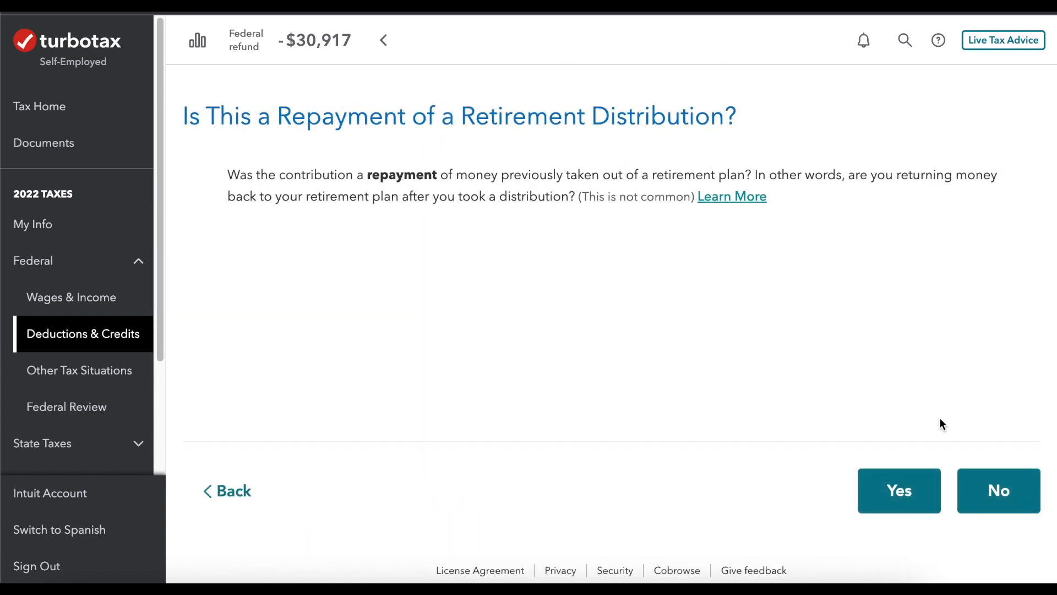
# Declare the contribution not a repayment and enter 6,000 as total 2022 traditional IRA contributions, leaving the January–April 2023 amount blank.
pyautogui.click(998, 506)
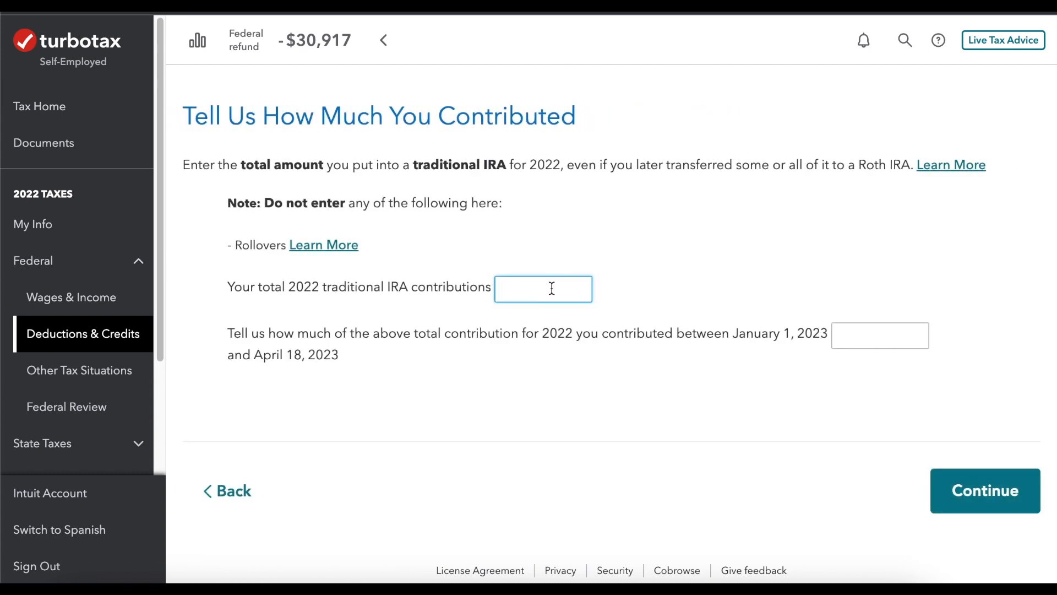
pyautogui.write('6,000')
pyautogui.click(877, 342)
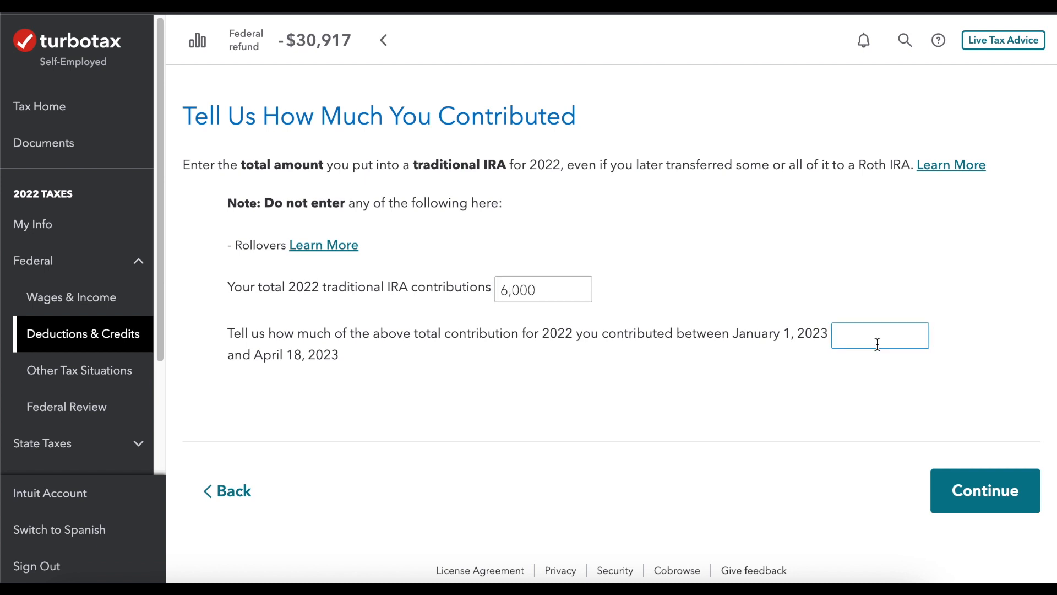
pyautogui.click(1001, 502)
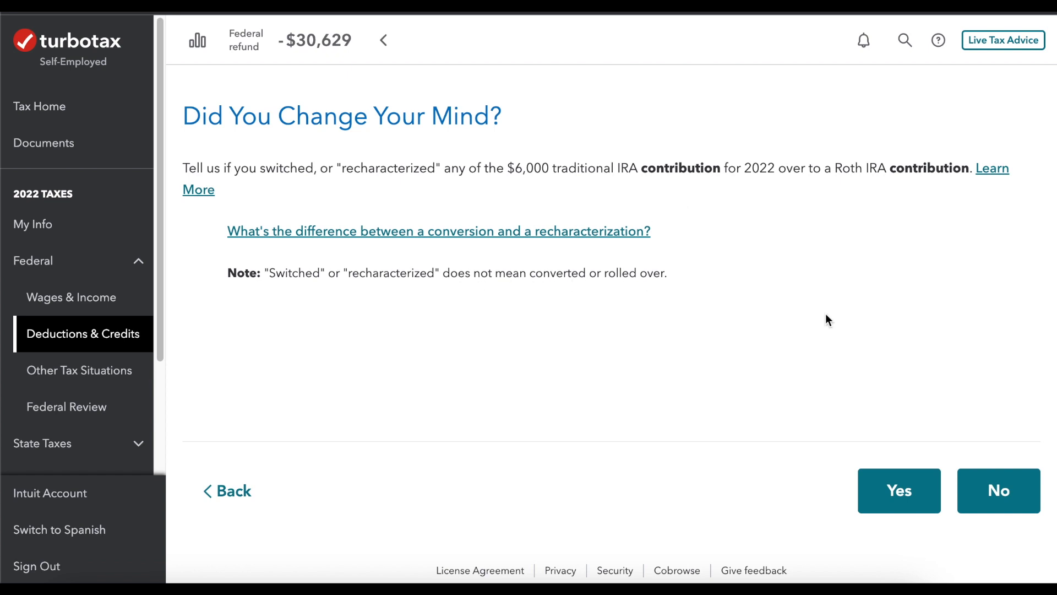
# Answer No to recharacterization, workplace retirement plan coverage, prior excess IRA contributions and prior nondeductible contributions.
pyautogui.click(999, 491)
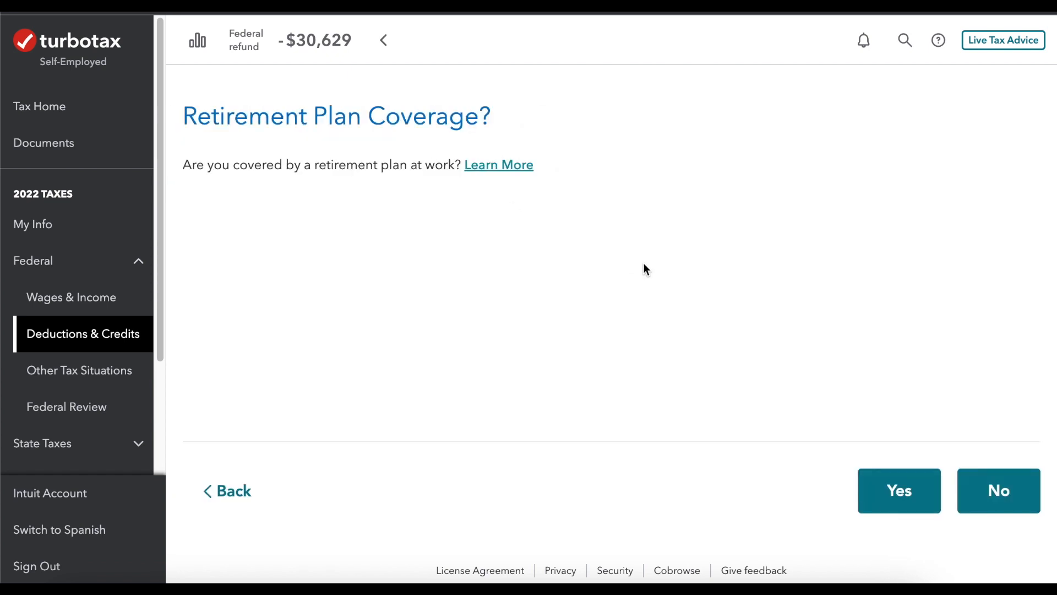
pyautogui.click(999, 487)
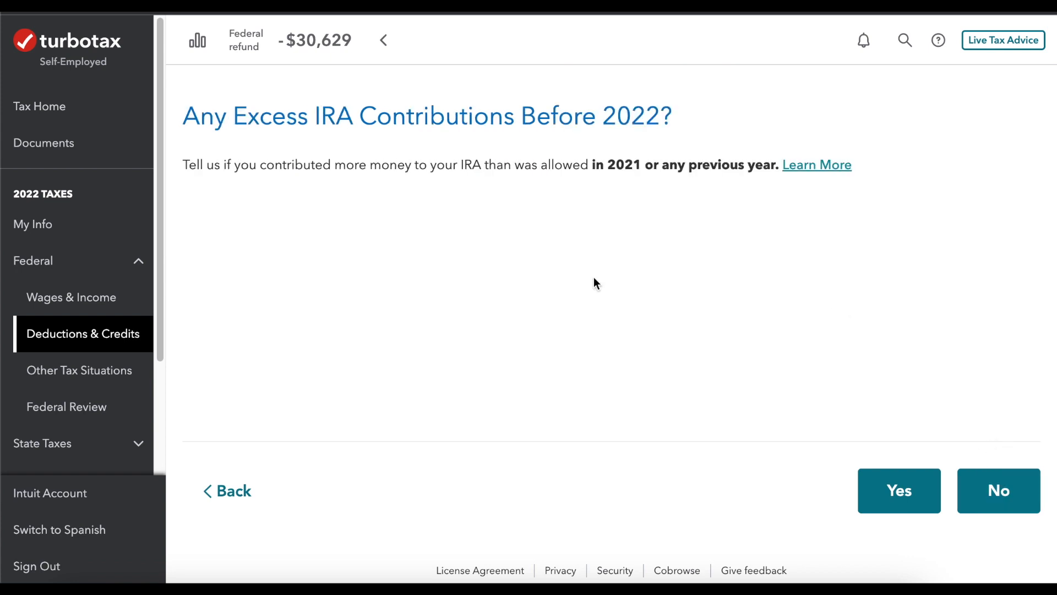
pyautogui.click(998, 490)
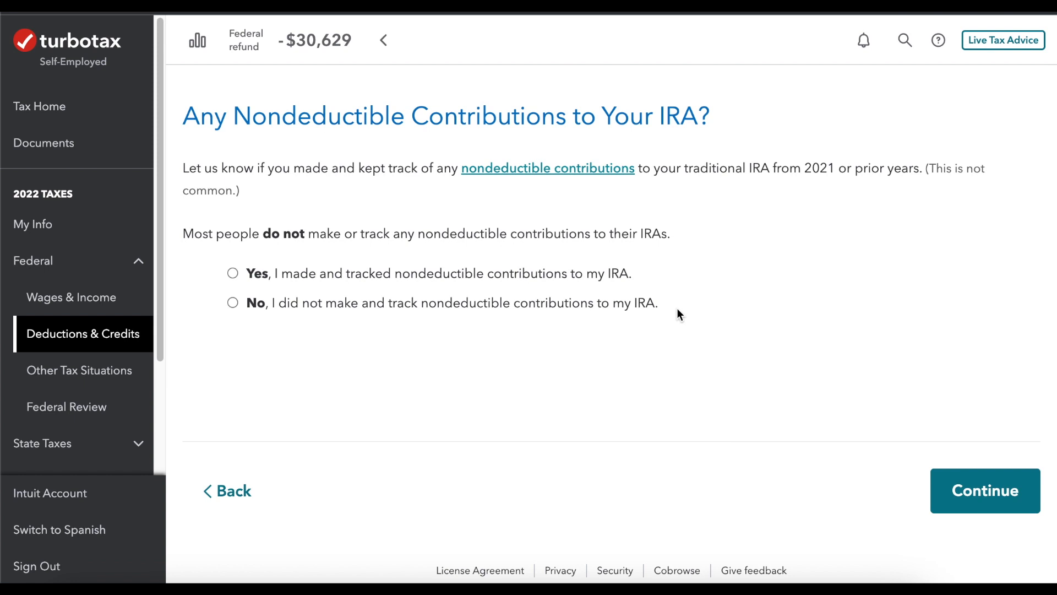
pyautogui.click(585, 302)
pyautogui.click(957, 476)
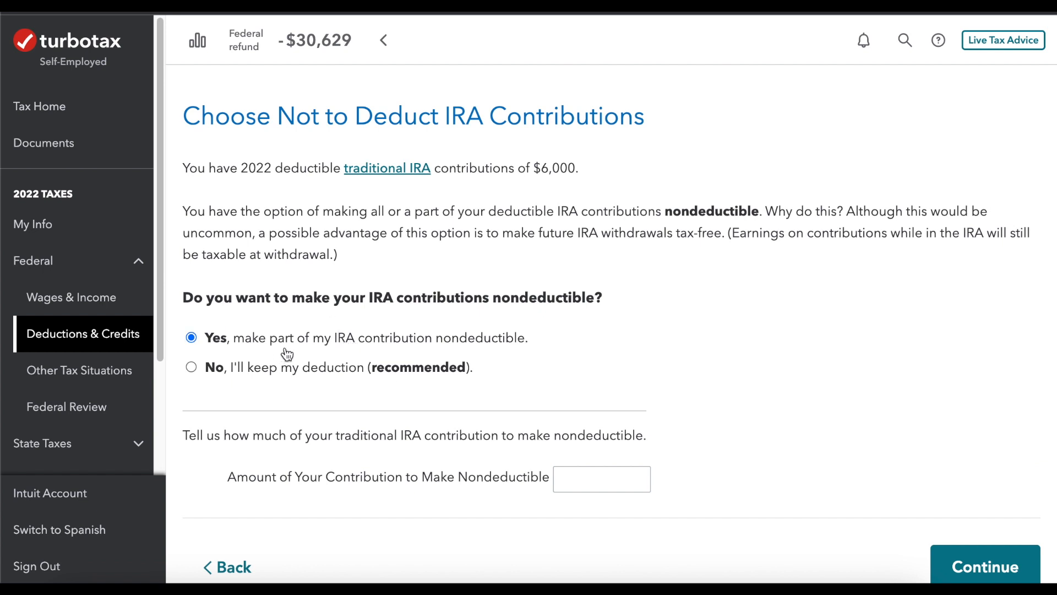
# Make 6000 of the traditional IRA contribution nondeductible and finish the IRA contributions section.
pyautogui.click(580, 482)
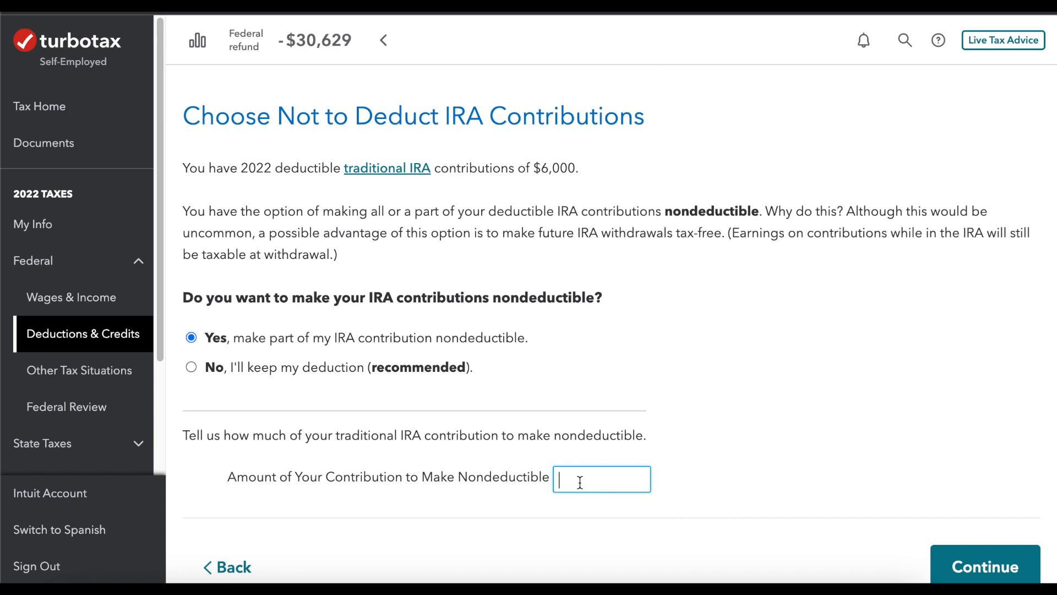
pyautogui.write('60000')
pyautogui.press('BackSpace')
pyautogui.press('Return')
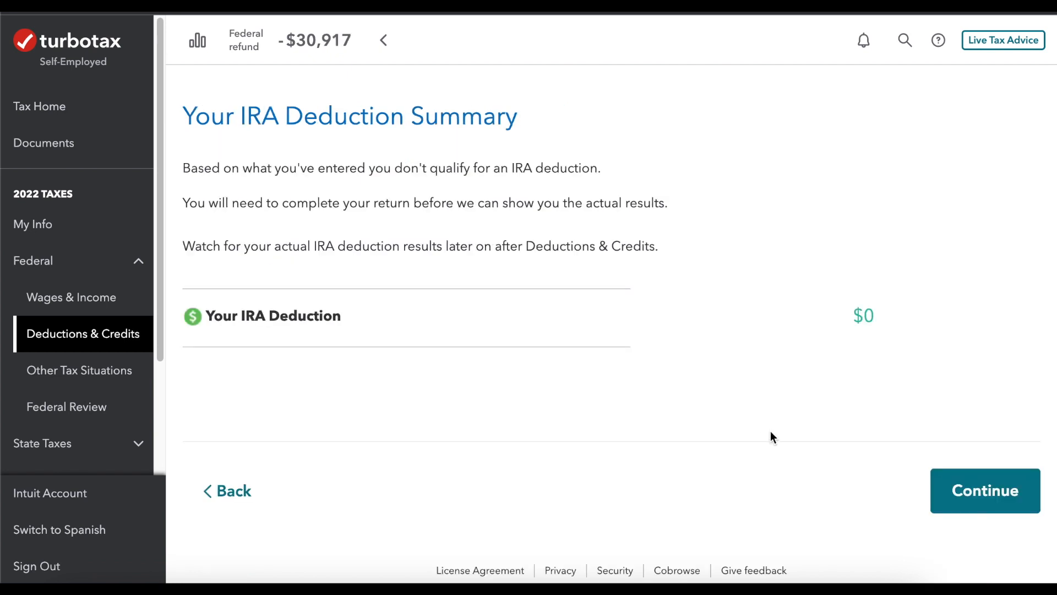
pyautogui.click(985, 490)
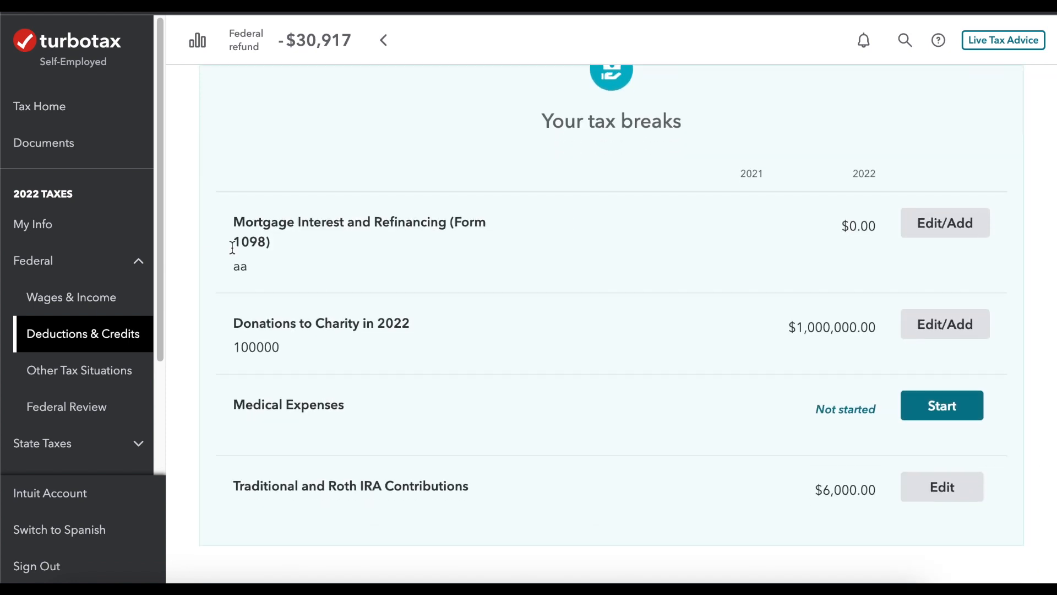
# Revisit IRA, 401(k), Pension Plan Withdrawals (1099-R) under Retirement Plans and Social Security in Wages & Income.
pyautogui.click(83, 302)
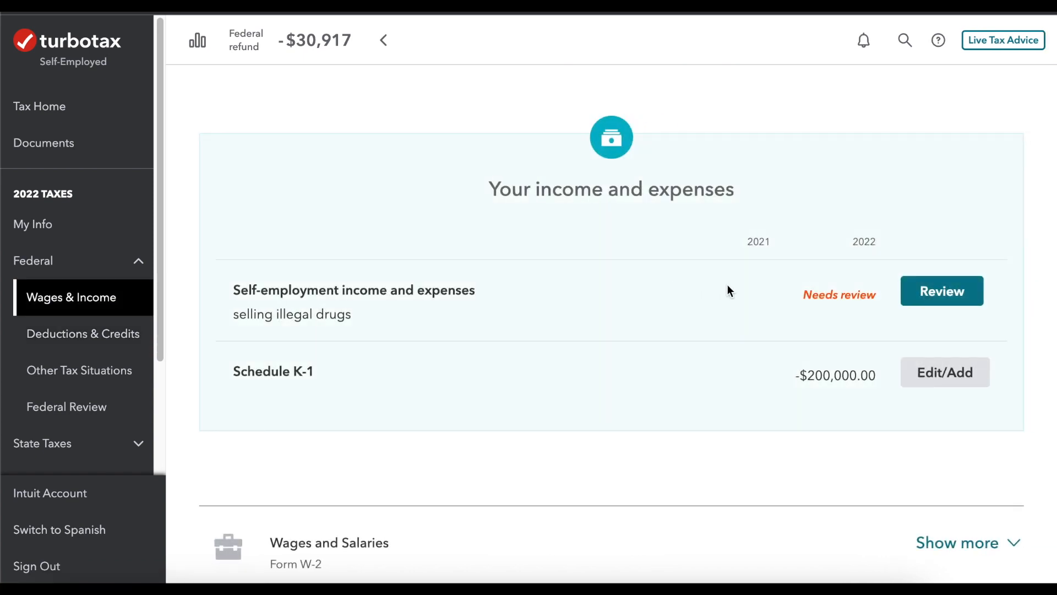
pyautogui.scroll(-3, 611, 322)
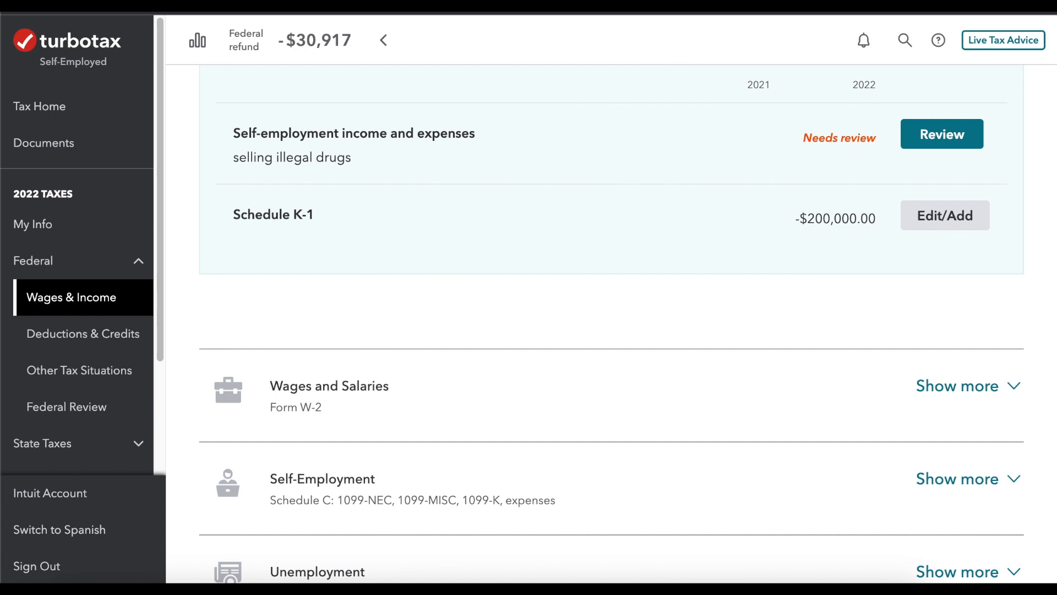
pyautogui.scroll(-1, 611, 323)
pyautogui.scroll(1, 611, 323)
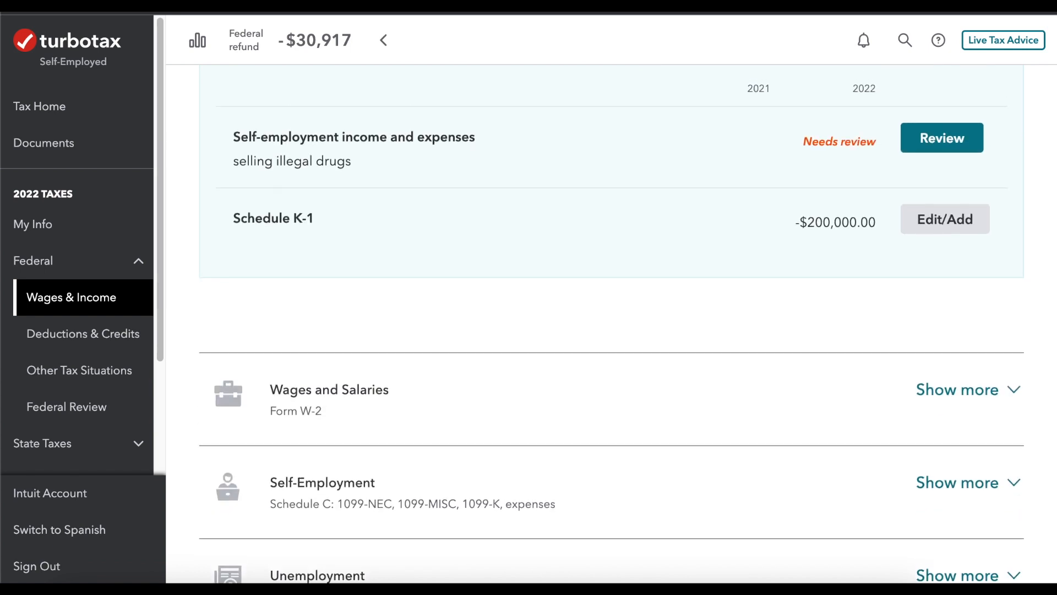
pyautogui.scroll(-10, 611, 322)
pyautogui.scroll(-2, 1046, 389)
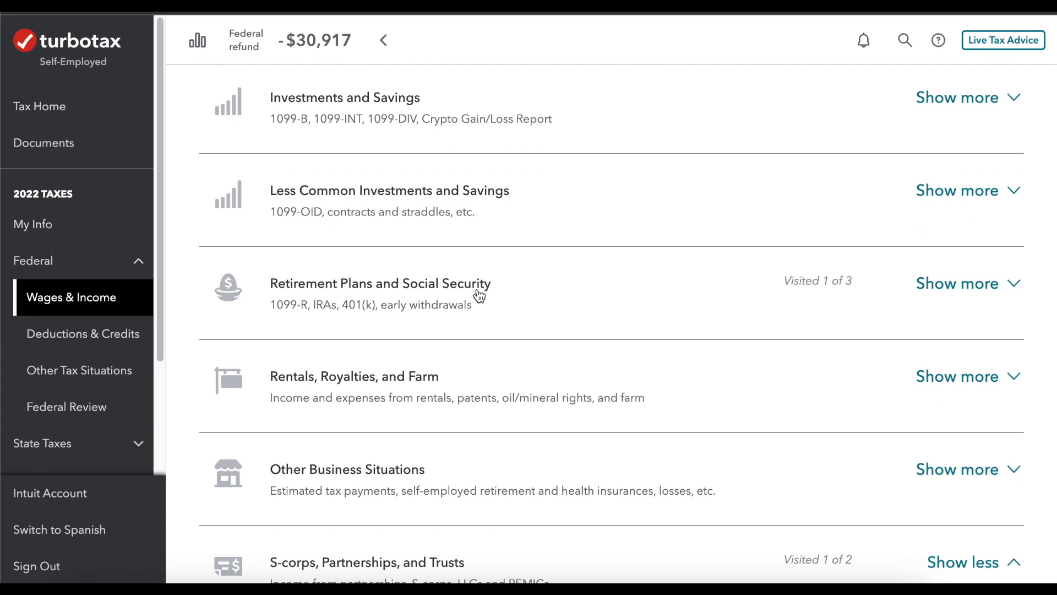
pyautogui.click(930, 292)
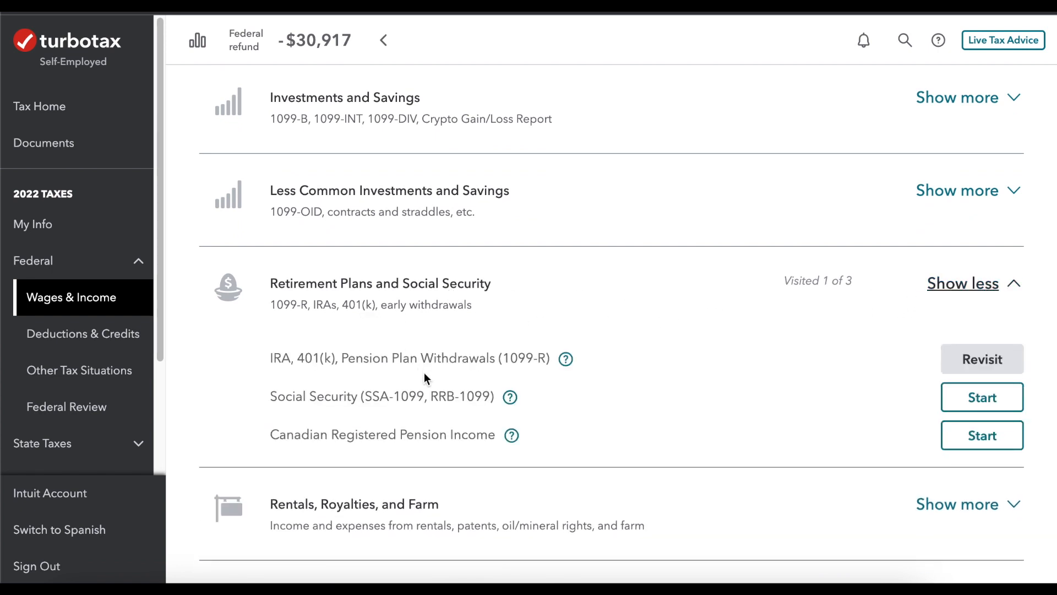
pyautogui.click(989, 361)
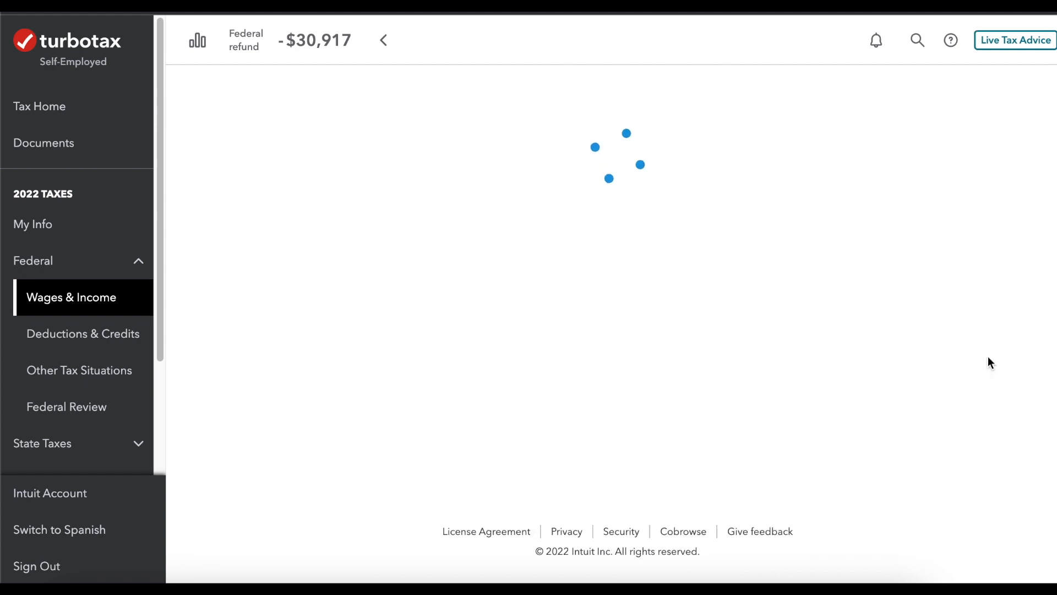
# Answer Yes to having a 1099-R and submit the provider's info with "your dad" as the payer.
pyautogui.scroll(-4, 1047, 341)
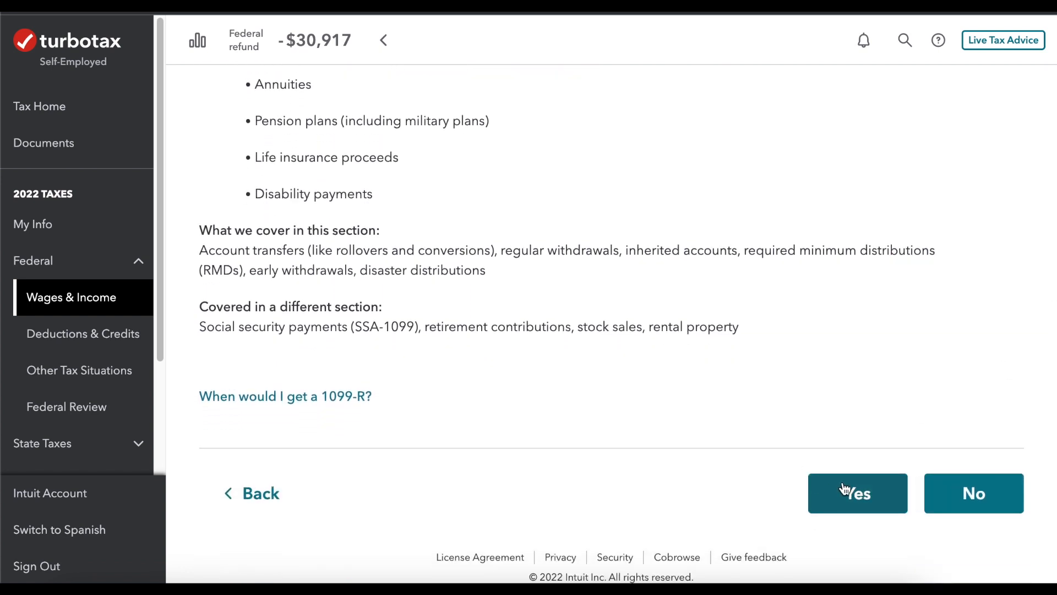
pyautogui.click(845, 489)
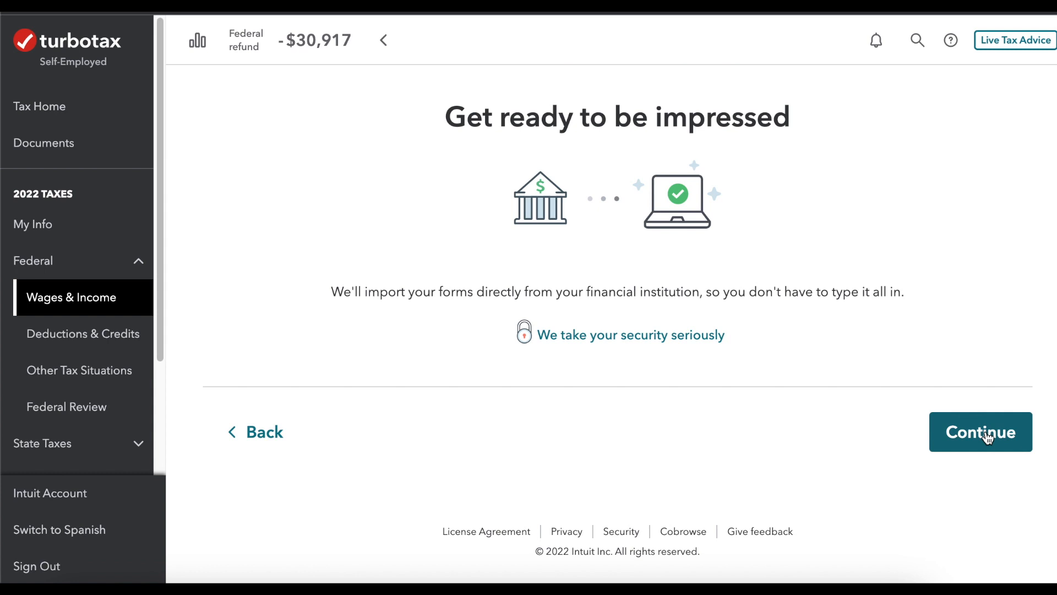
pyautogui.click(986, 433)
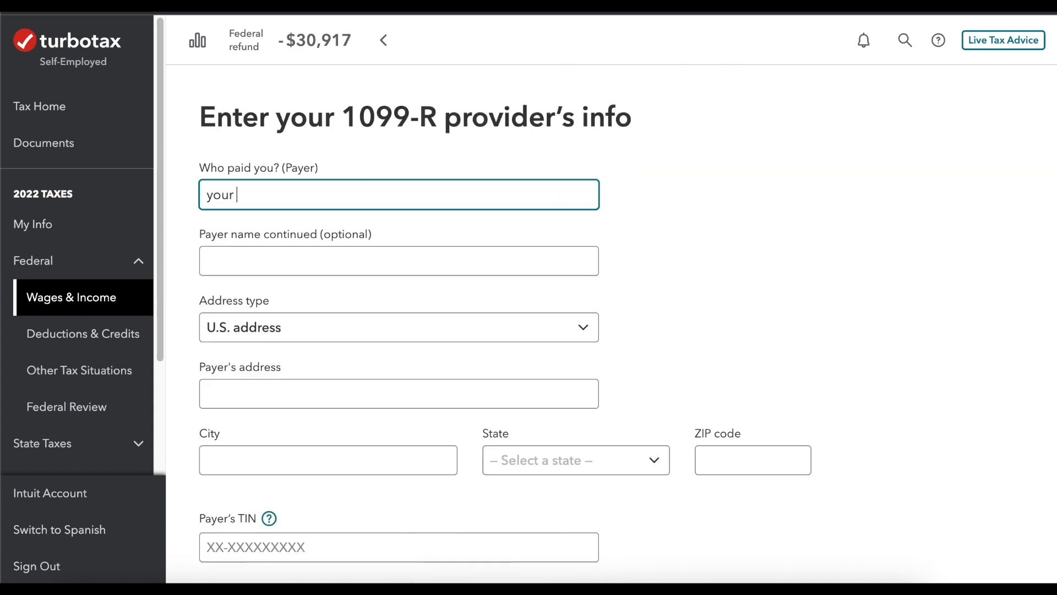
pyautogui.write('dad')
pyautogui.scroll(-4, 611, 325)
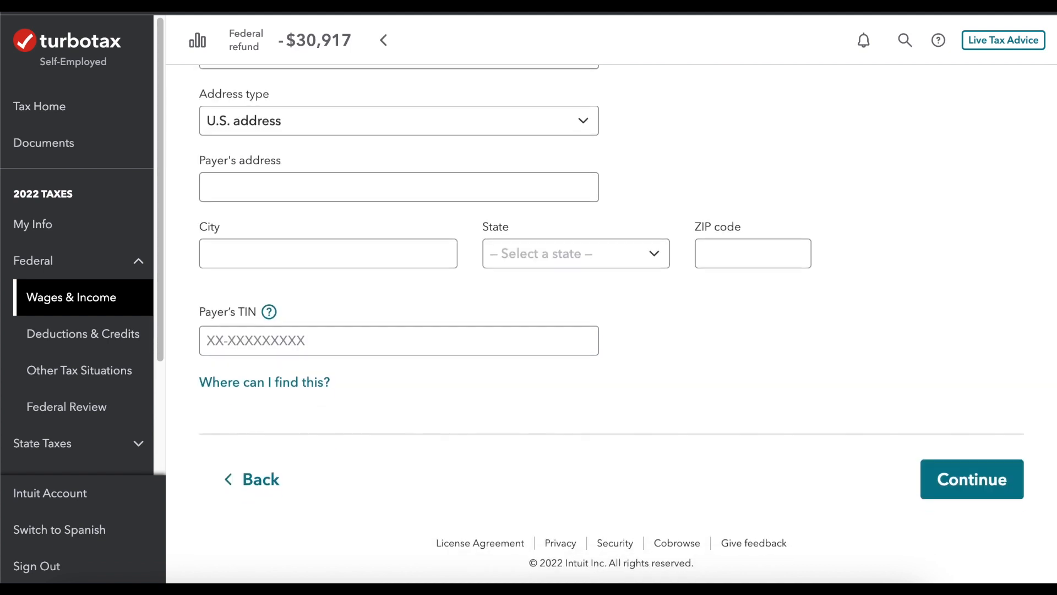
pyautogui.click(973, 475)
# Enter 6,000 as both gross distribution and taxable amount on the 1099-R, and mark the taxable amount as not determined.
pyautogui.scroll(-1, 972, 476)
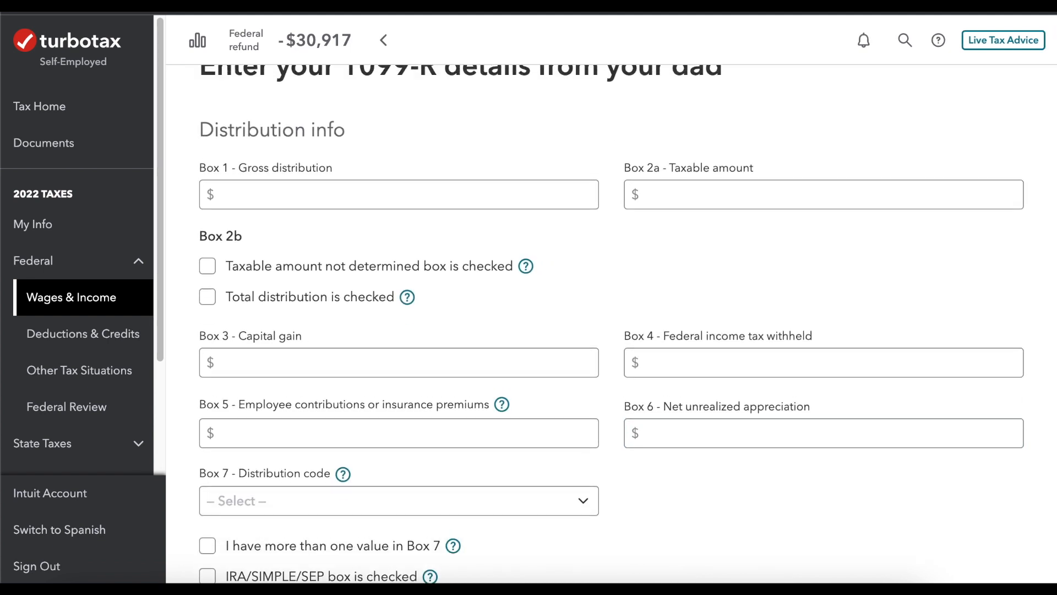
pyautogui.scroll(-1, 611, 325)
pyautogui.scroll(1, 611, 325)
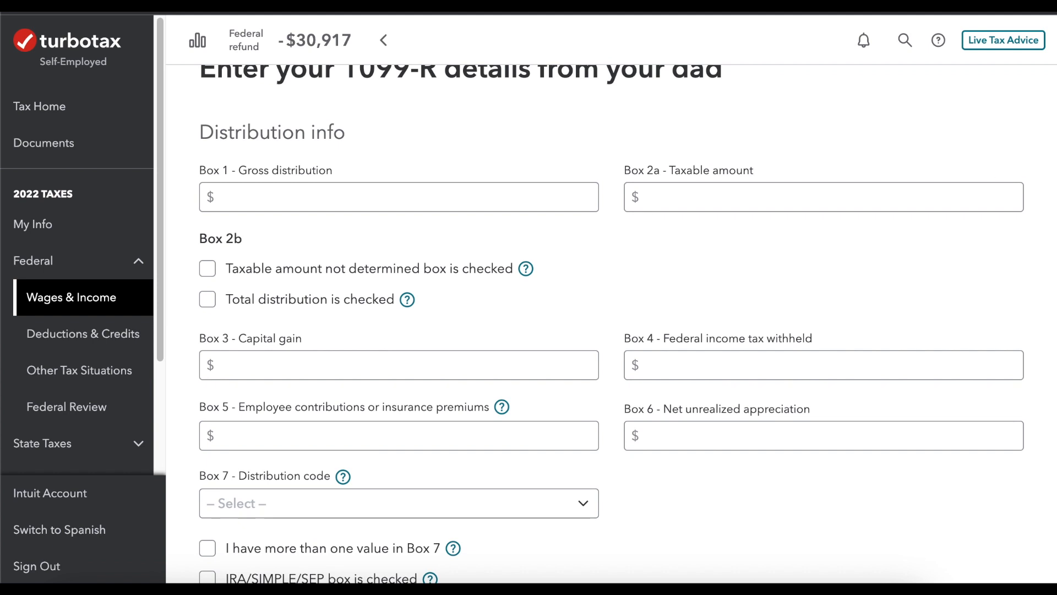
pyautogui.click(331, 200)
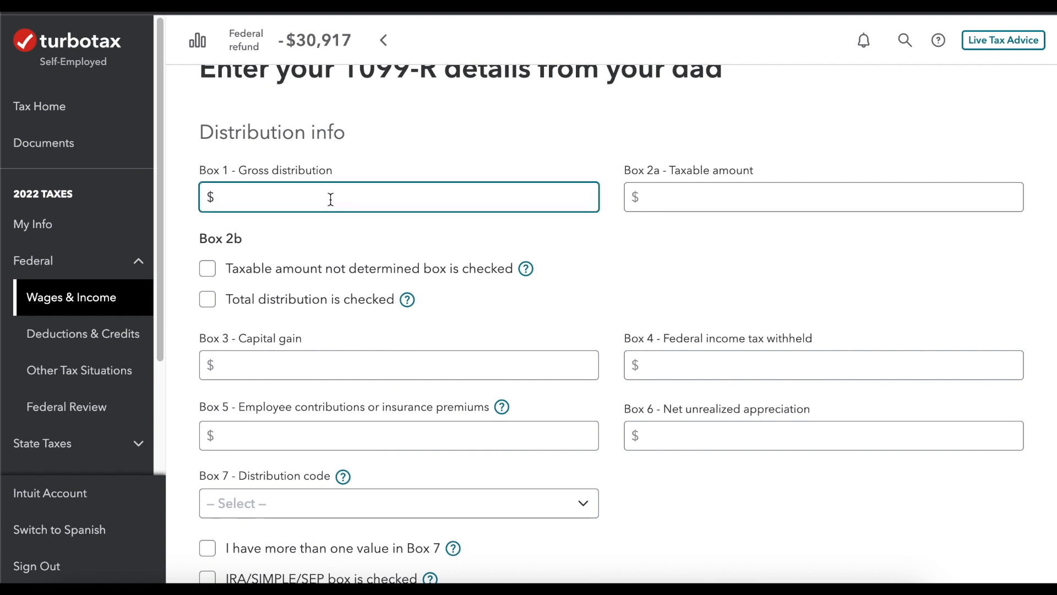
pyautogui.write('6,000')
pyautogui.click(664, 190)
pyautogui.write('6000')
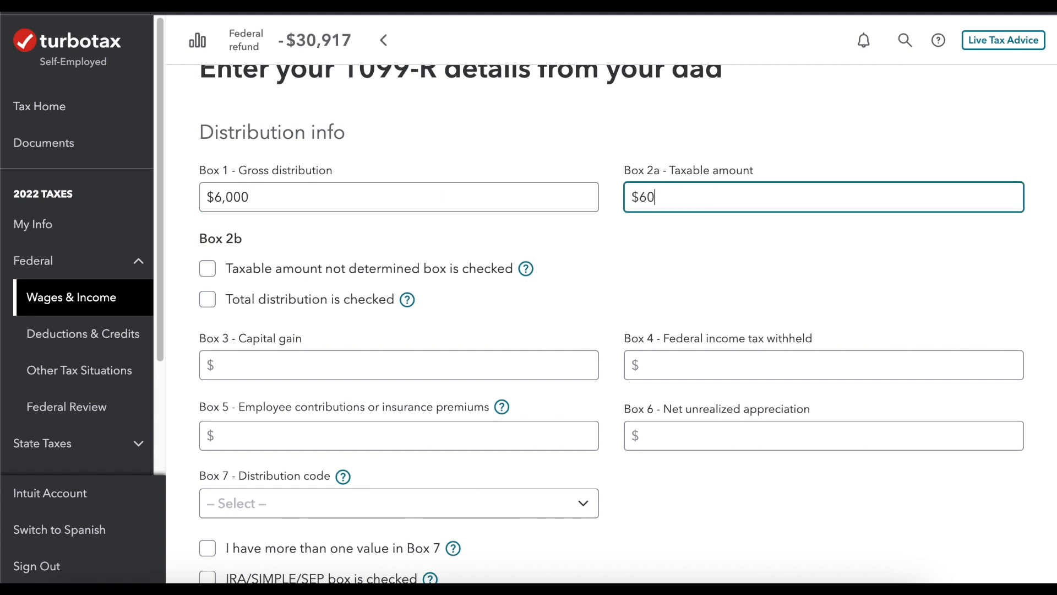
pyautogui.click(208, 268)
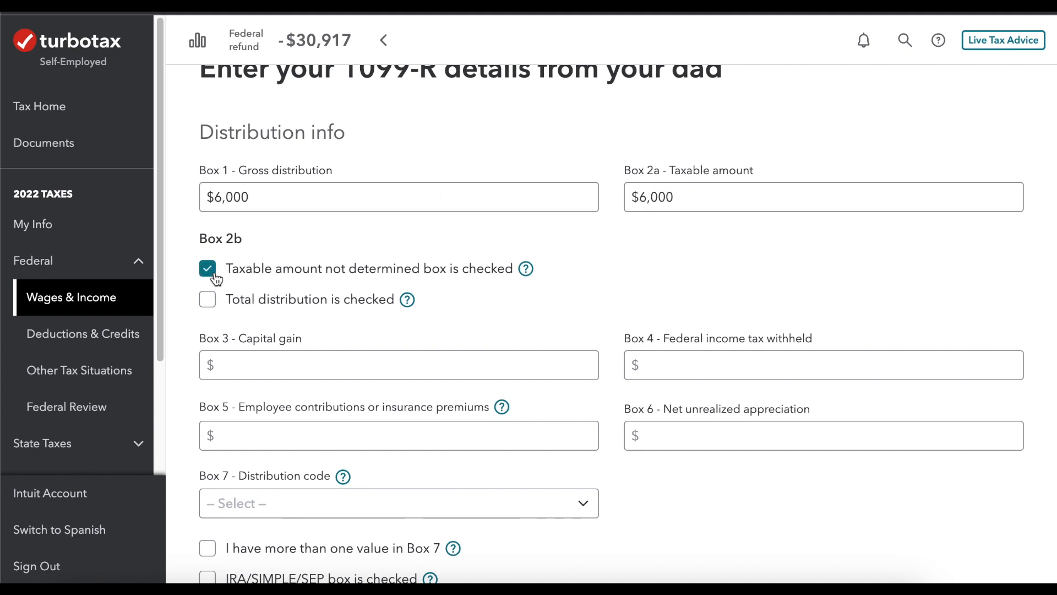
# Set the Box 7 distribution code to 2, mark the IRA/SIMPLE/SEP box as checked, and submit the 1099-R details.
pyautogui.scroll(-3, 550, 363)
pyautogui.click(549, 360)
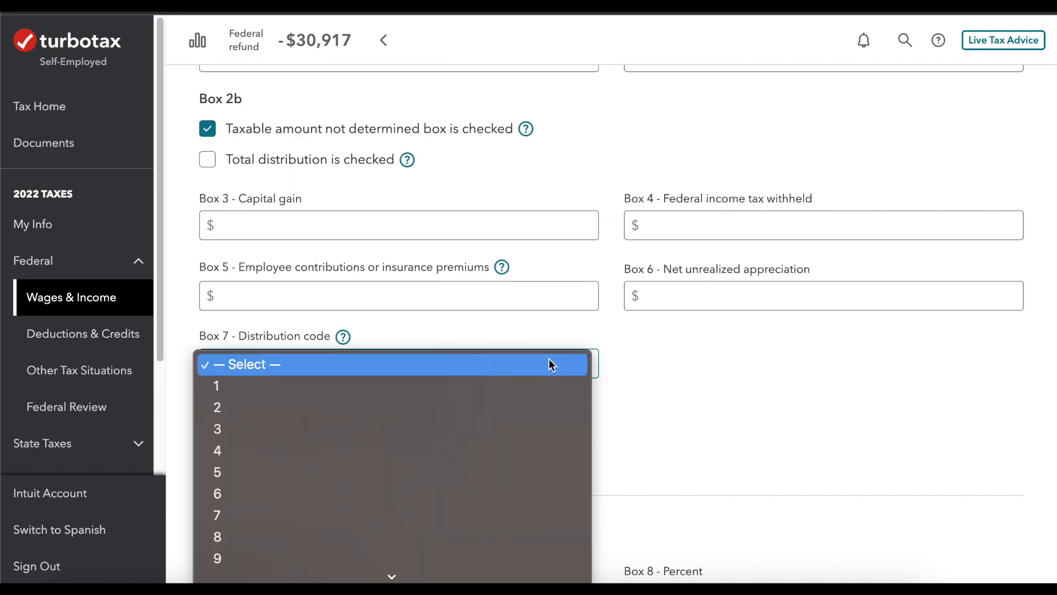
pyautogui.click(493, 404)
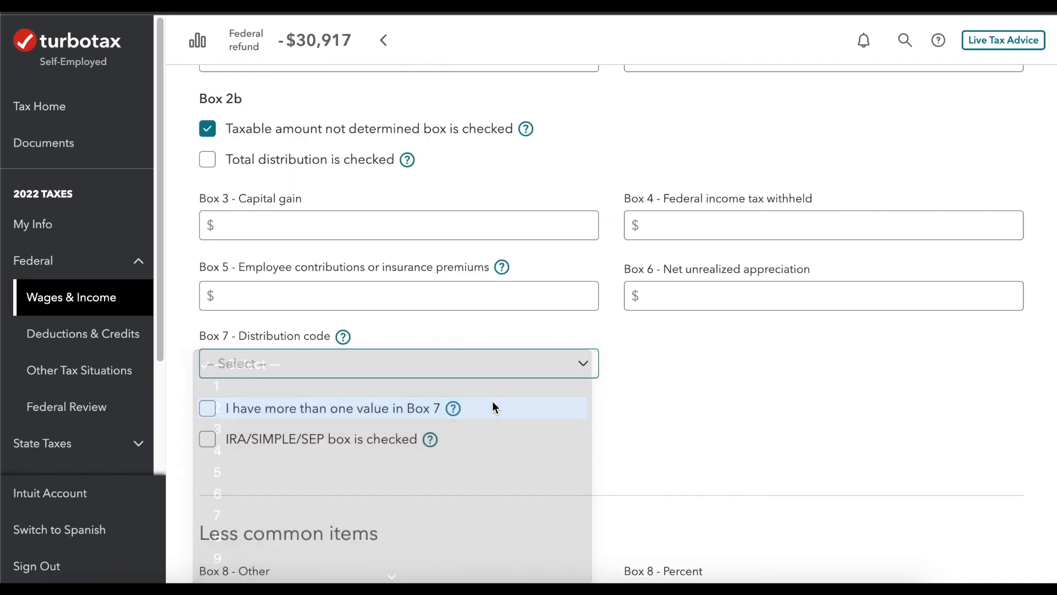
pyautogui.click(209, 440)
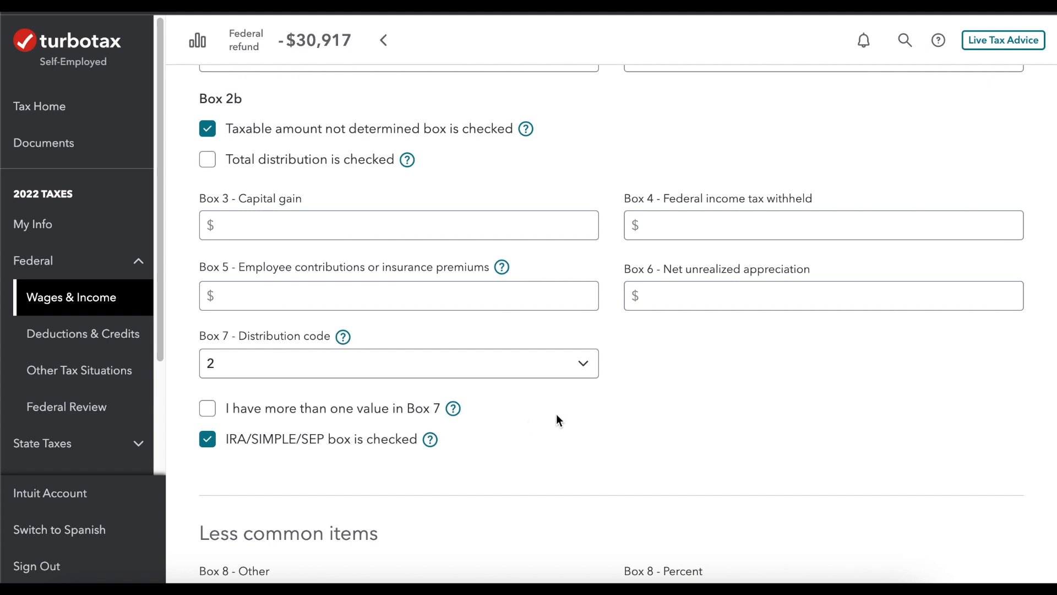
pyautogui.scroll(-5, 955, 543)
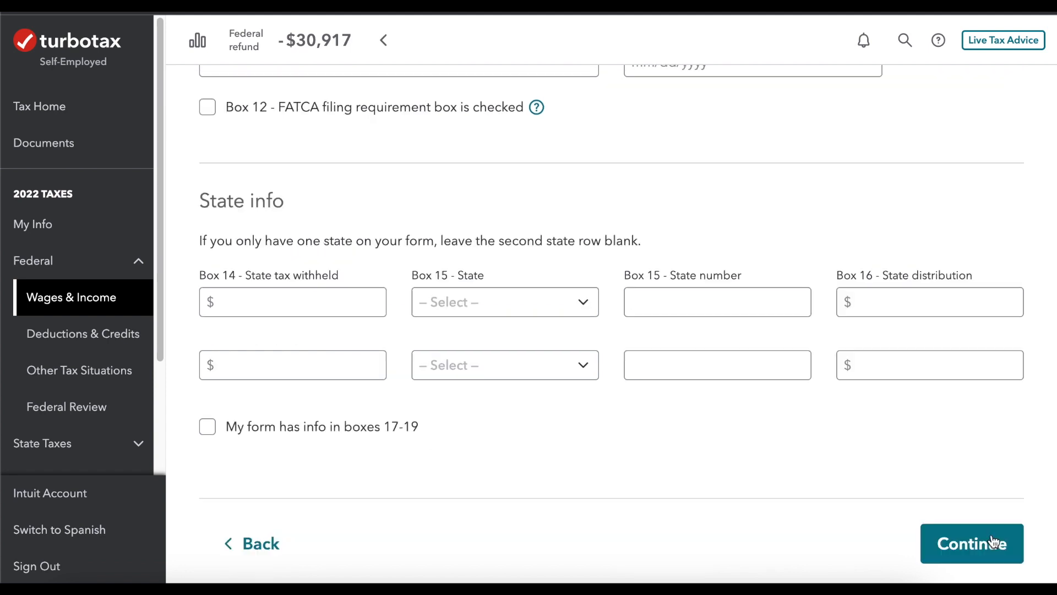
pyautogui.click(956, 543)
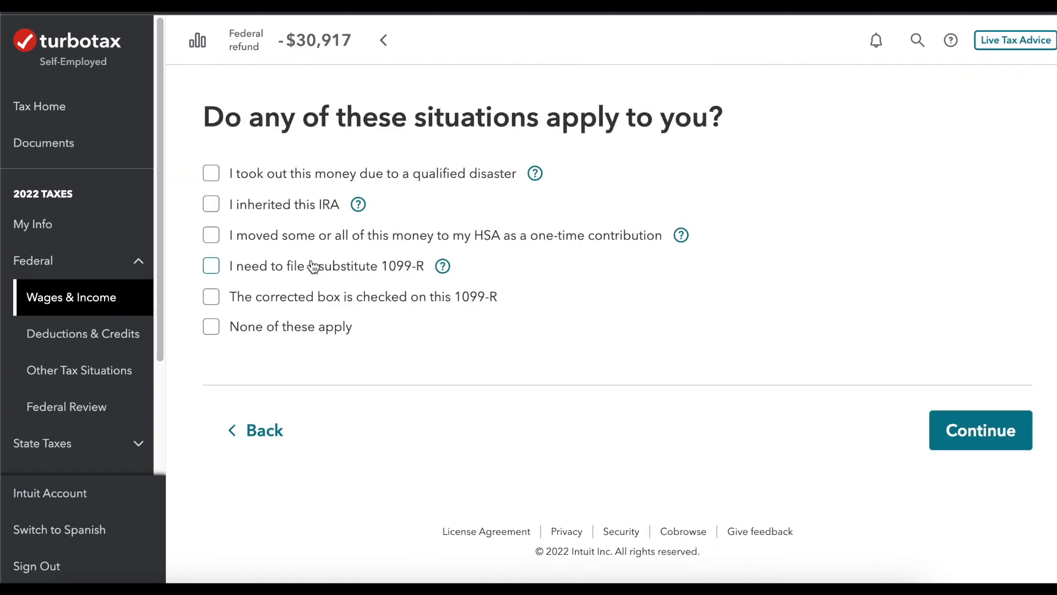
# State that none of the special situations apply to this 1099-R and complete the follow-up question about the distribution.
pyautogui.click(290, 328)
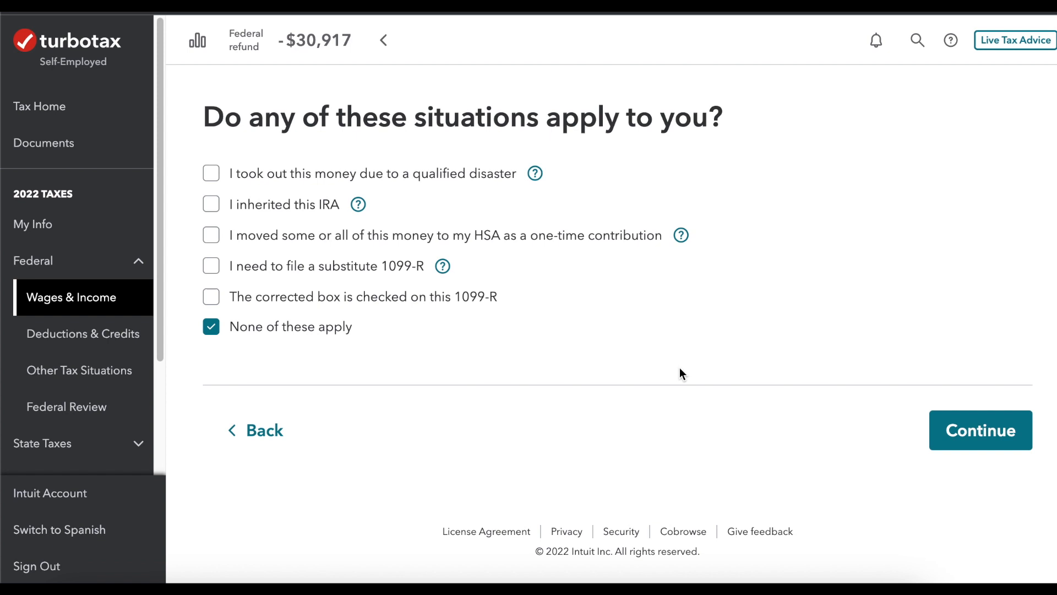
pyautogui.click(985, 426)
pyautogui.click(424, 303)
pyautogui.click(931, 463)
# Report that all of the $6,000 was converted to a Roth IRA, and answer No to having more 1099-Rs.
pyautogui.click(325, 211)
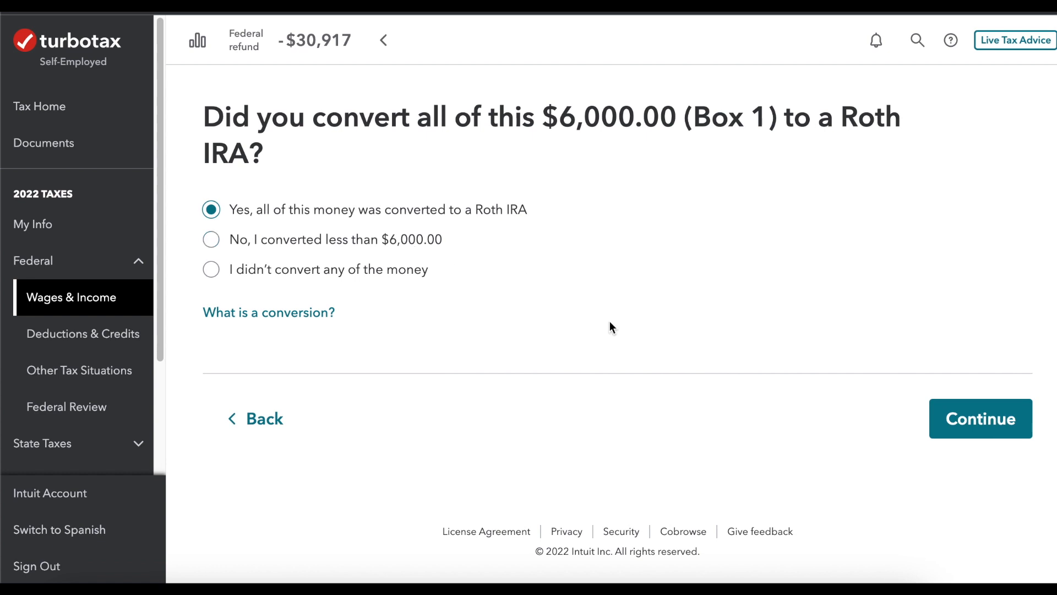
pyautogui.click(1012, 429)
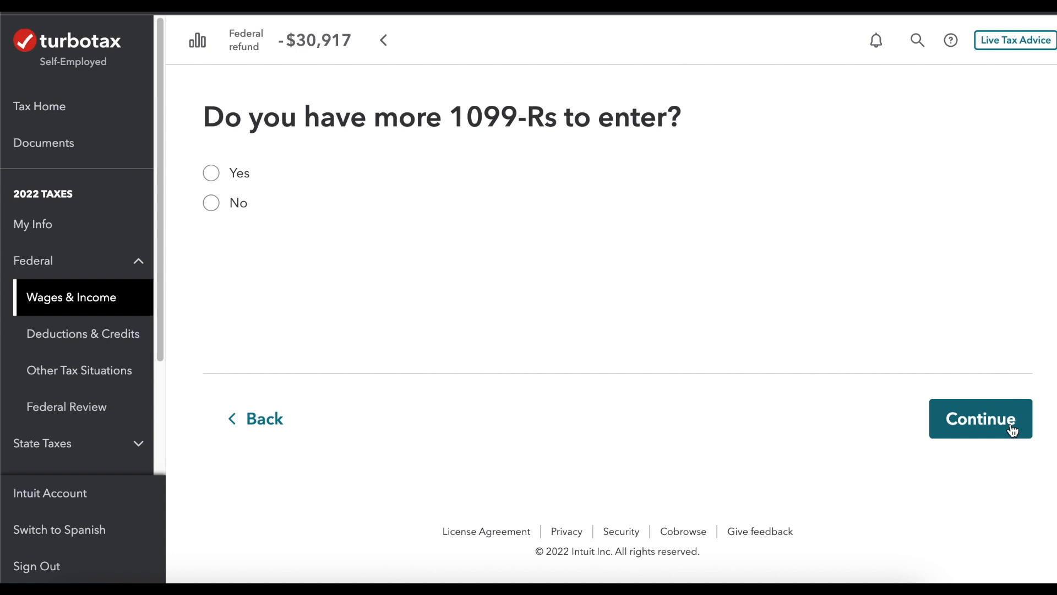
pyautogui.click(234, 208)
pyautogui.click(982, 419)
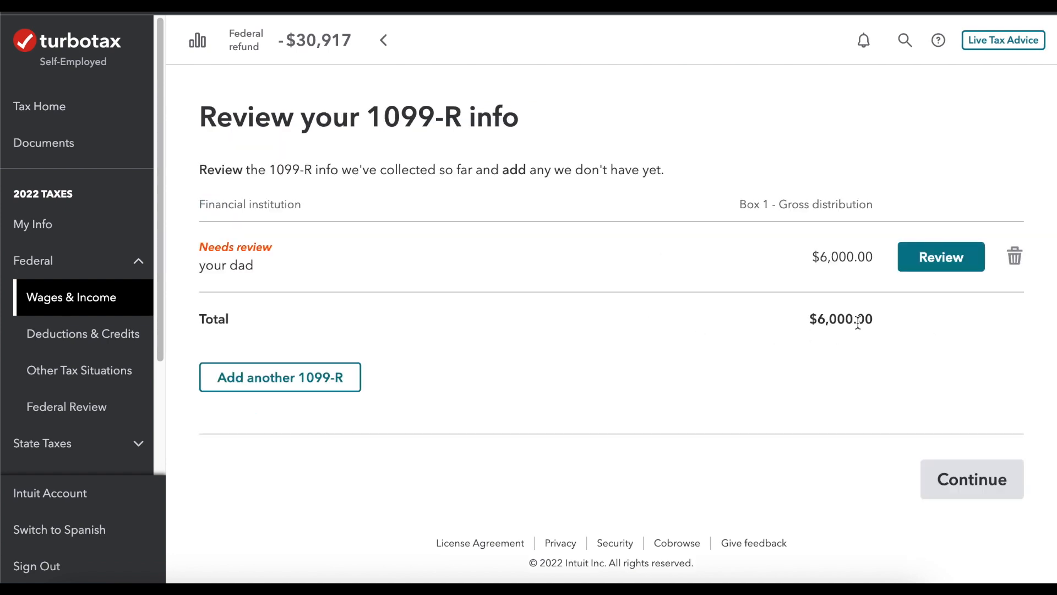
# Preview the federal 1040 from the tax summary, check IRA distribution lines 4a and 4b, and return to the 1099-R review.
pyautogui.scroll(-3, 154, 365)
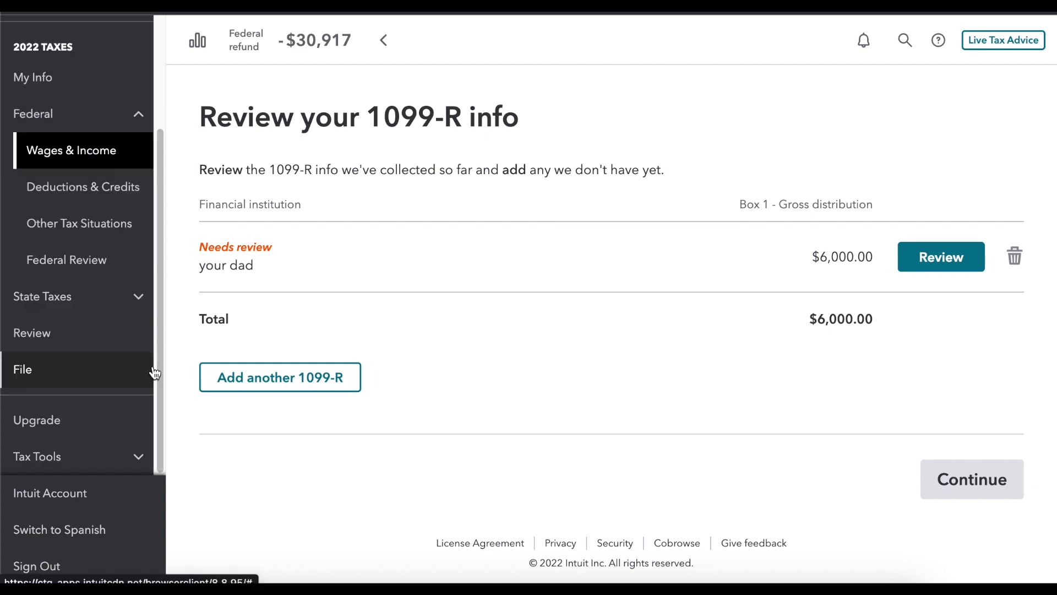
pyautogui.click(123, 459)
pyautogui.moveTo(159, 361); pyautogui.dragTo(158, 454)
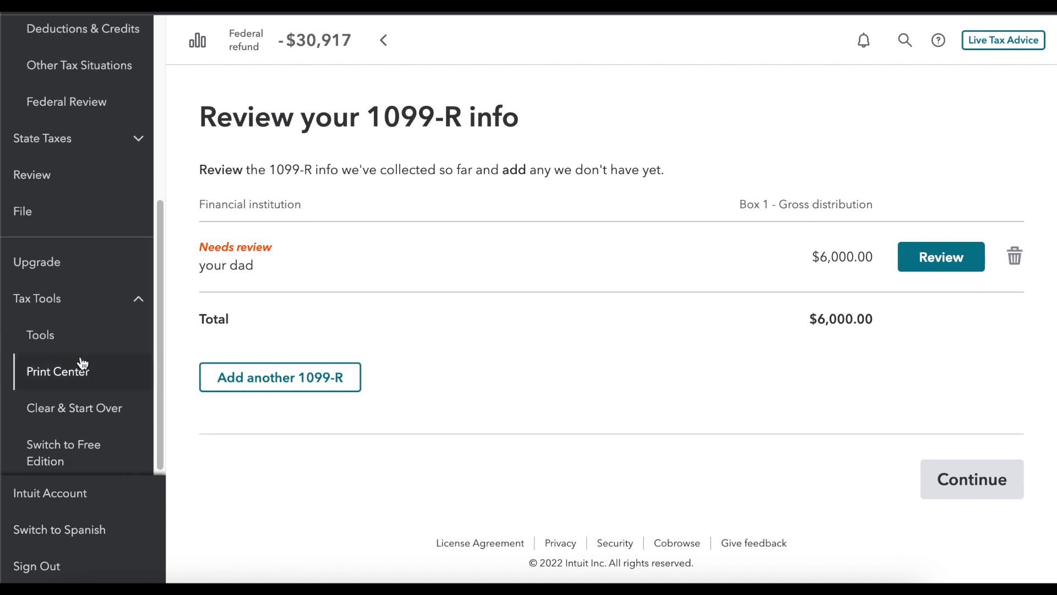
pyautogui.click(56, 334)
pyautogui.click(427, 375)
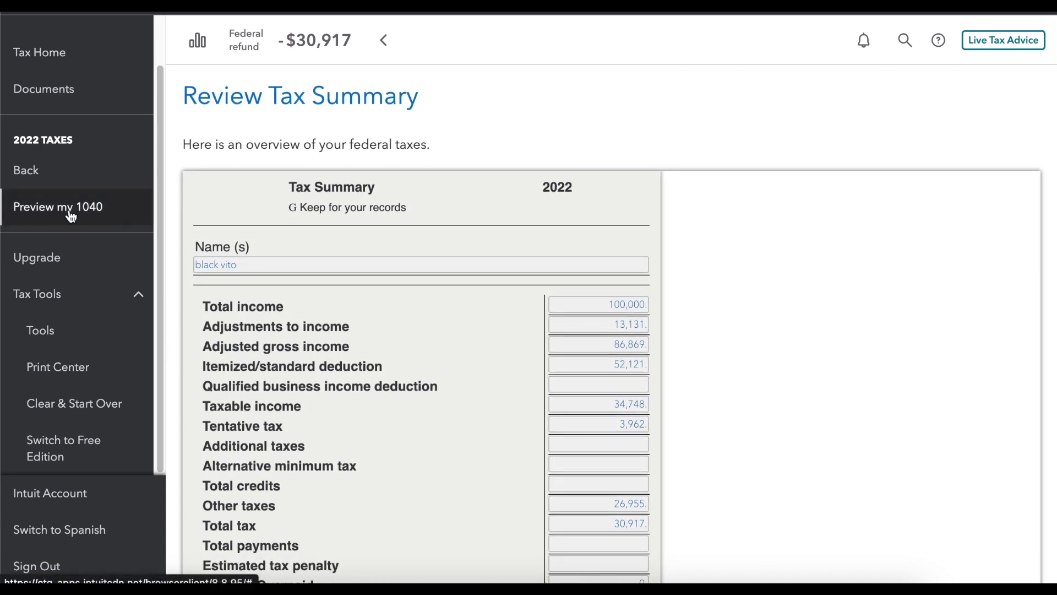
pyautogui.click(70, 209)
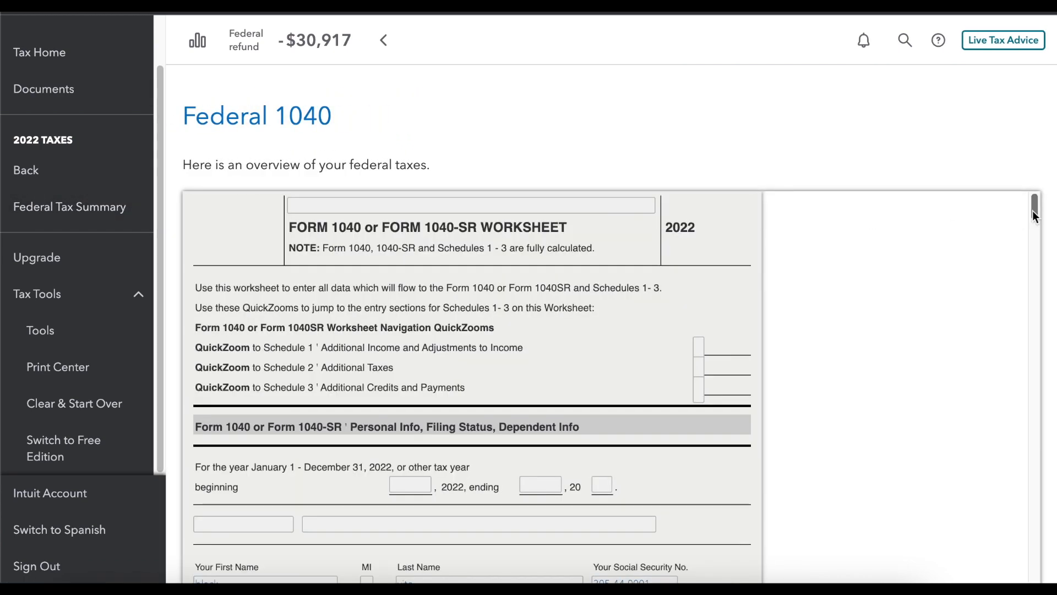
pyautogui.moveTo(1033, 212); pyautogui.dragTo(1025, 304)
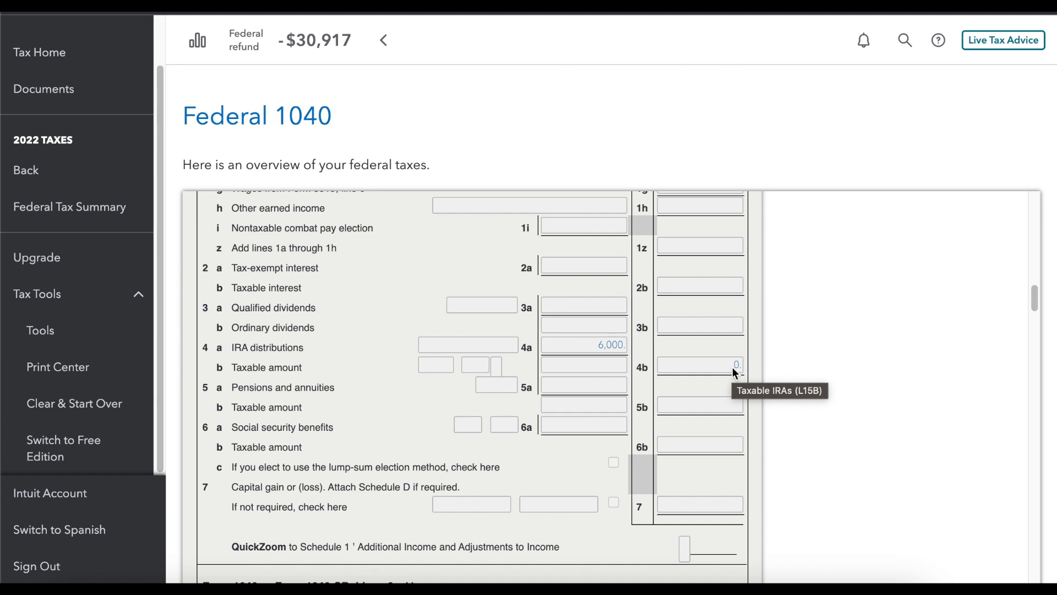
pyautogui.click(37, 175)
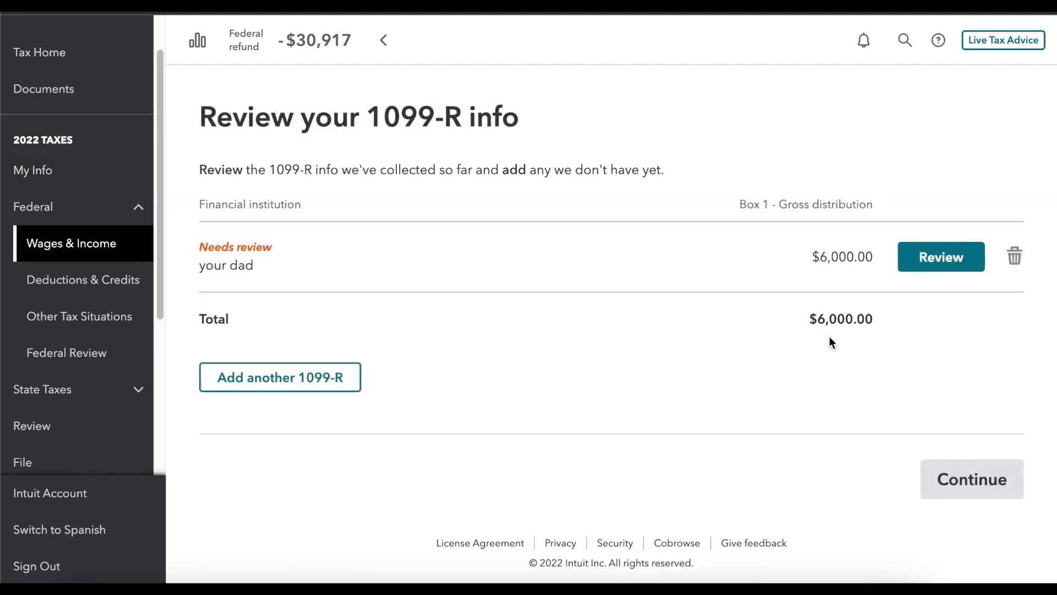